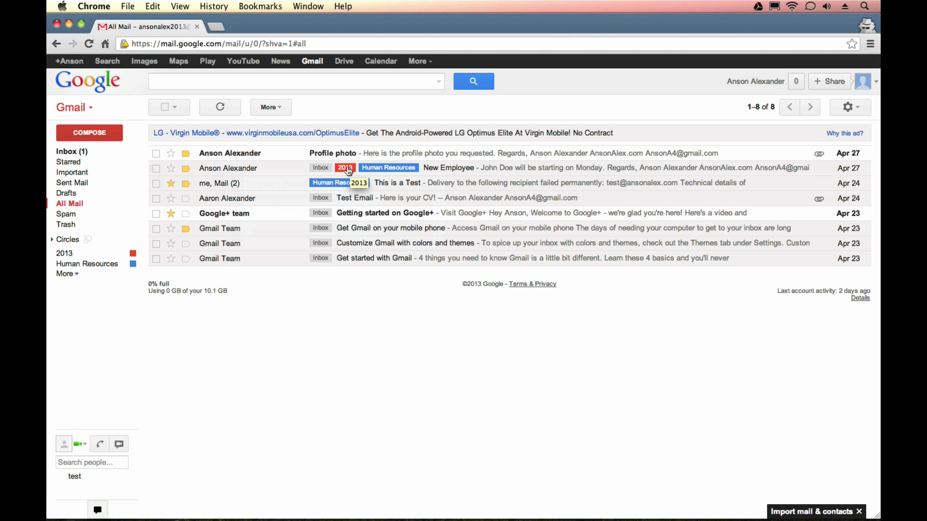
# Step: Select the two newest messages in All Mail and start a filter for messages like these, based on their sender
pyautogui.click(156, 153)
pyautogui.click(157, 169)
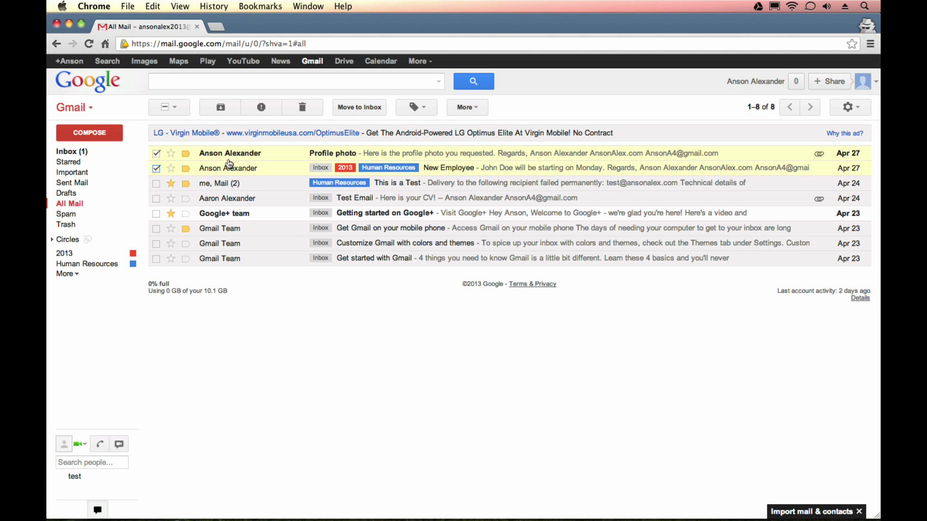
pyautogui.moveTo(235, 175)
pyautogui.click(475, 110)
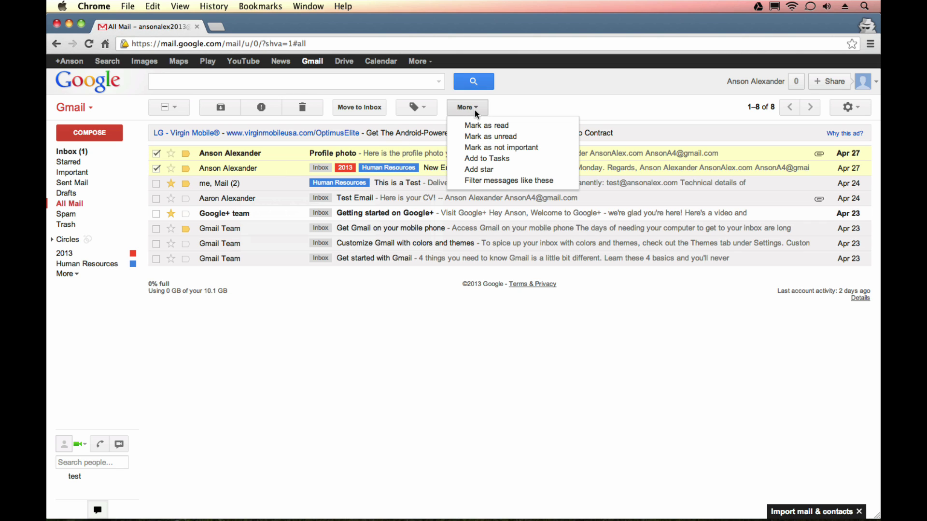
pyautogui.click(511, 184)
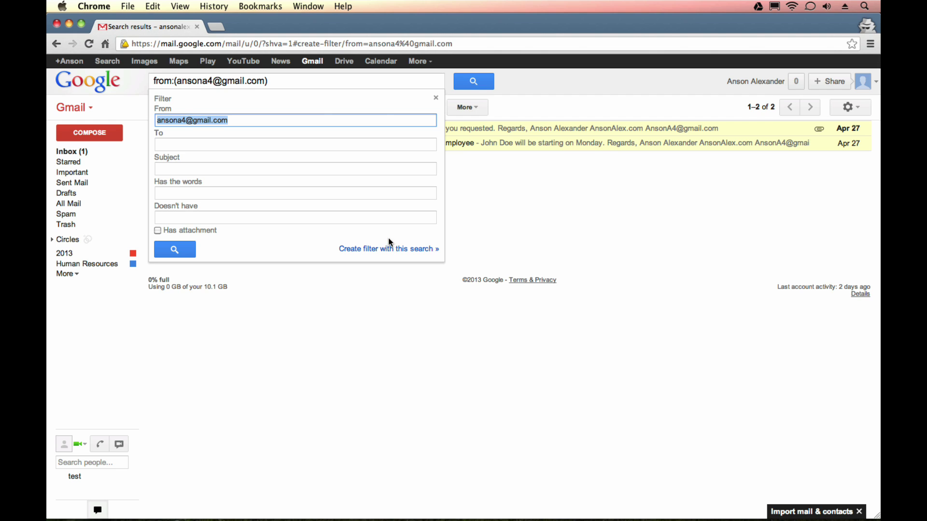
pyautogui.doubleClick(191, 121)
pyautogui.tripleClick(190, 122)
pyautogui.click(229, 121)
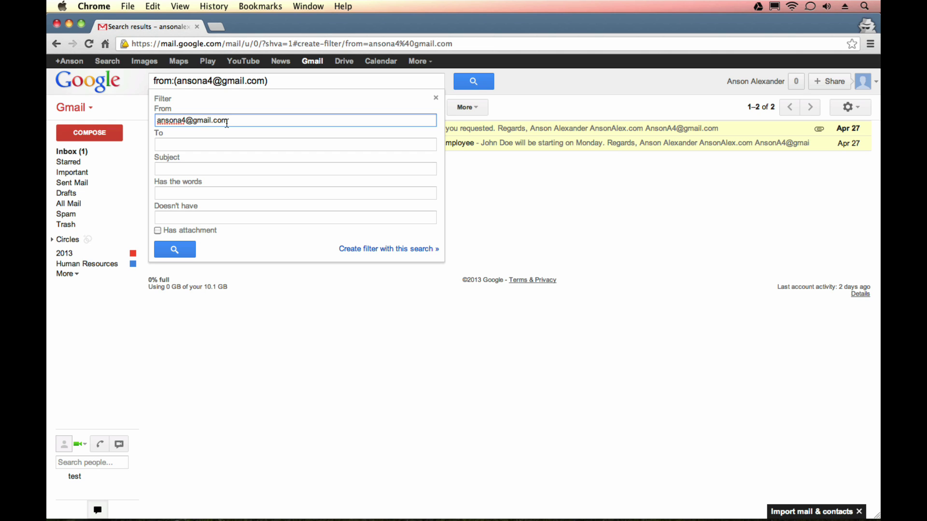
pyautogui.click(182, 171)
pyautogui.write('fgshfgs')
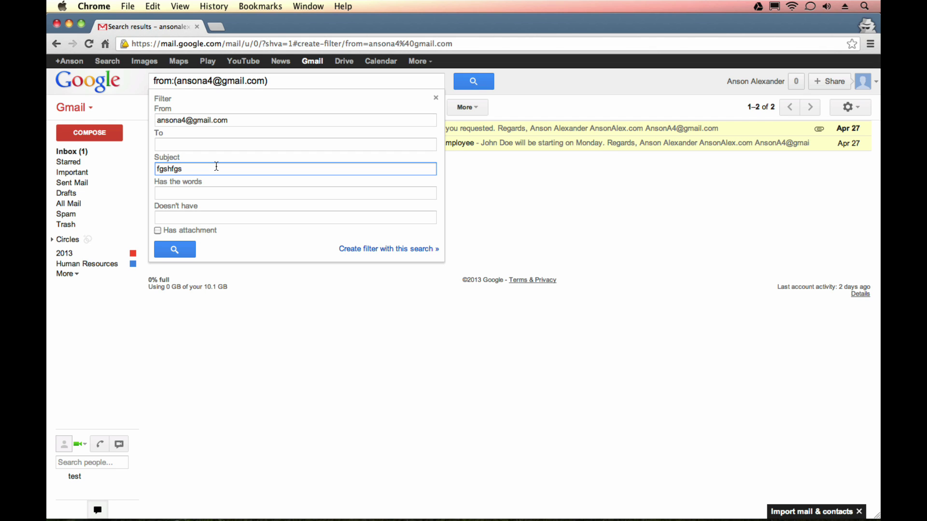
pyautogui.moveTo(194, 170); pyautogui.dragTo(145, 168)
pyautogui.press('BackSpace')
pyautogui.click(211, 131)
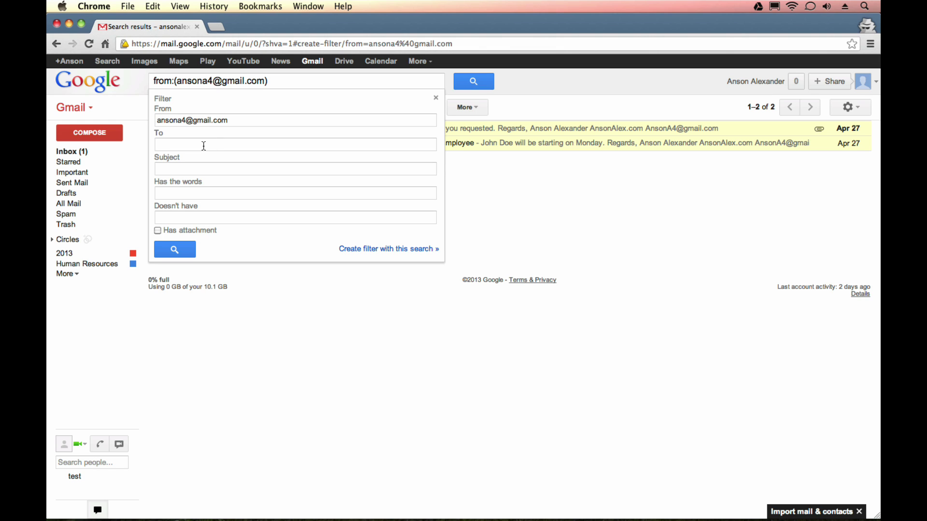
pyautogui.click(195, 145)
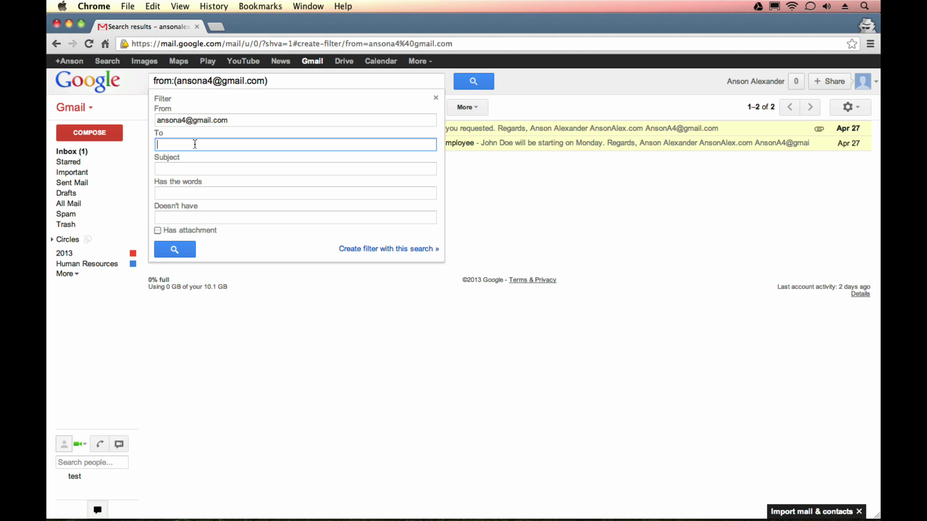
pyautogui.click(210, 170)
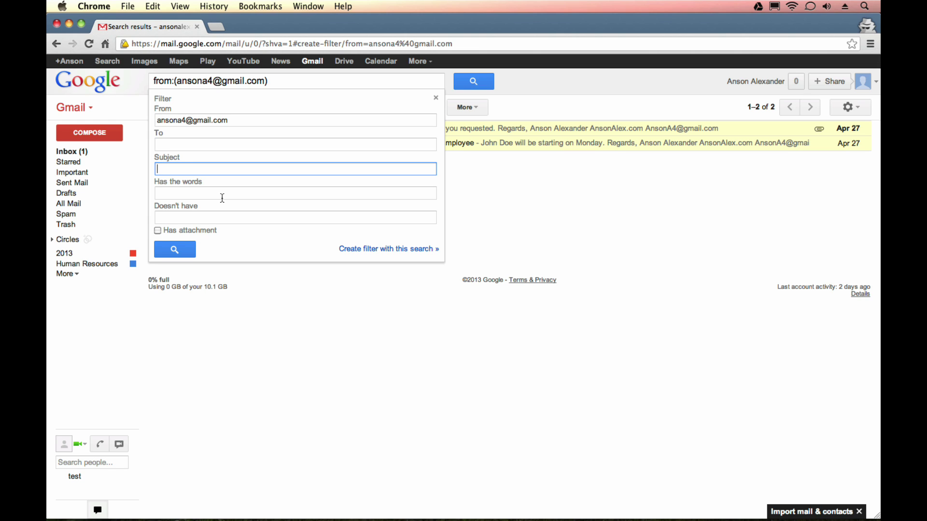
pyautogui.write('bills')
pyautogui.press('BackSpace')
pyautogui.moveTo(168, 173); pyautogui.dragTo(155, 167)
pyautogui.press('BackSpace')
# Step: Preview the messages matching the sender search and continue to the filter's action options
pyautogui.click(175, 250)
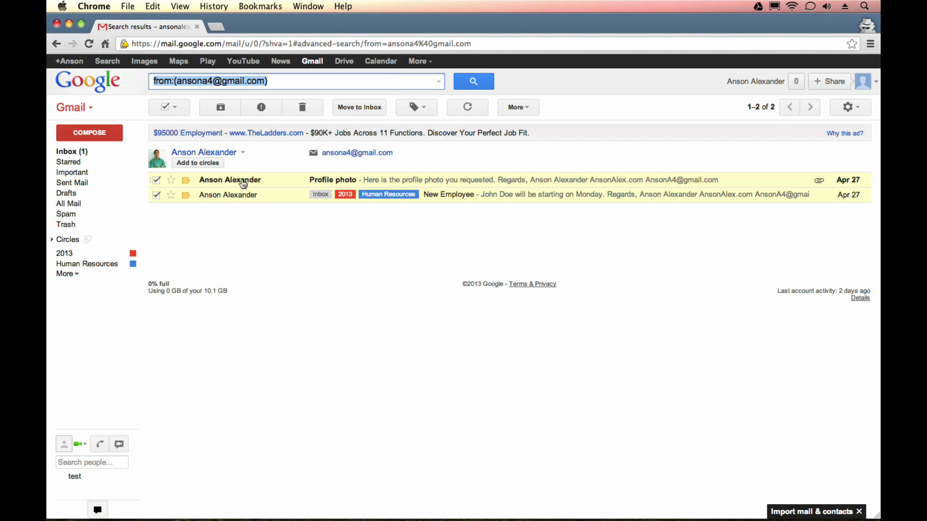
pyautogui.click(439, 86)
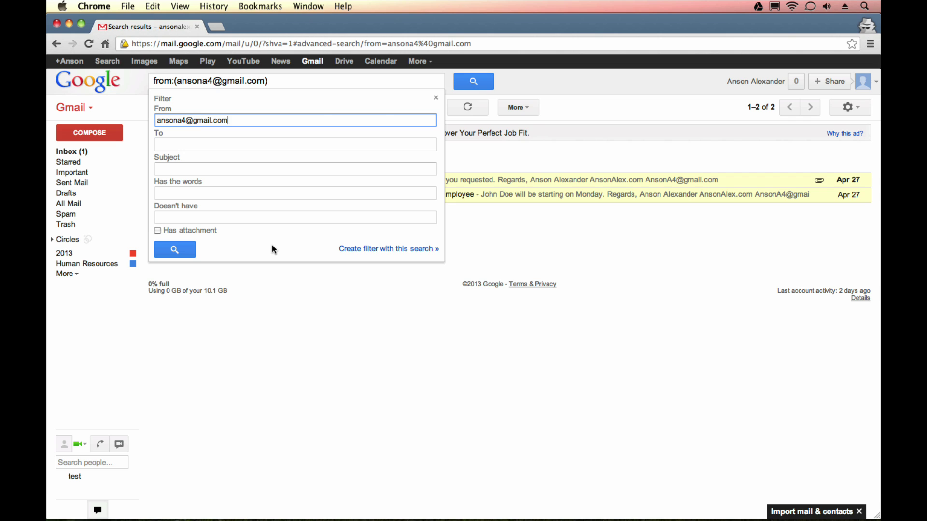
pyautogui.click(383, 252)
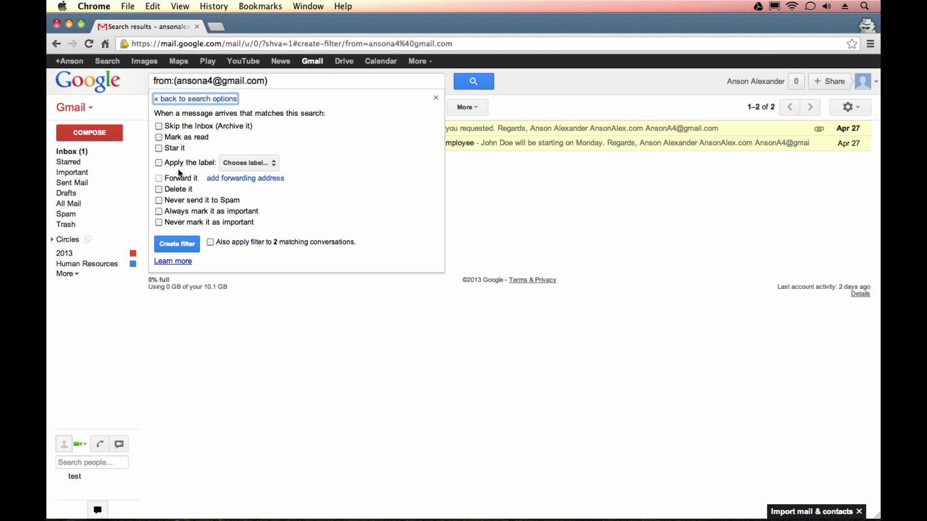
# Step: Create the filter with the action of applying the label 2013, also applying it to the matching conversations
pyautogui.click(160, 164)
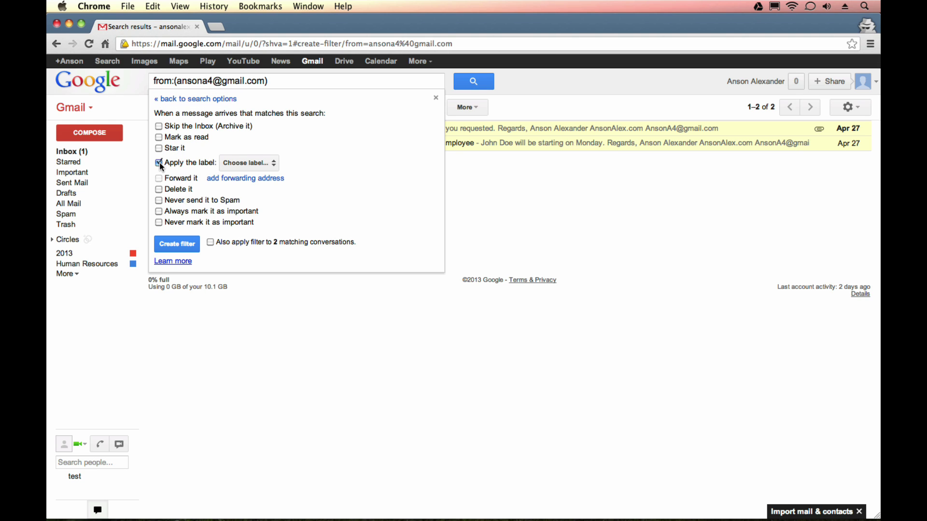
pyautogui.click(243, 163)
pyautogui.click(258, 190)
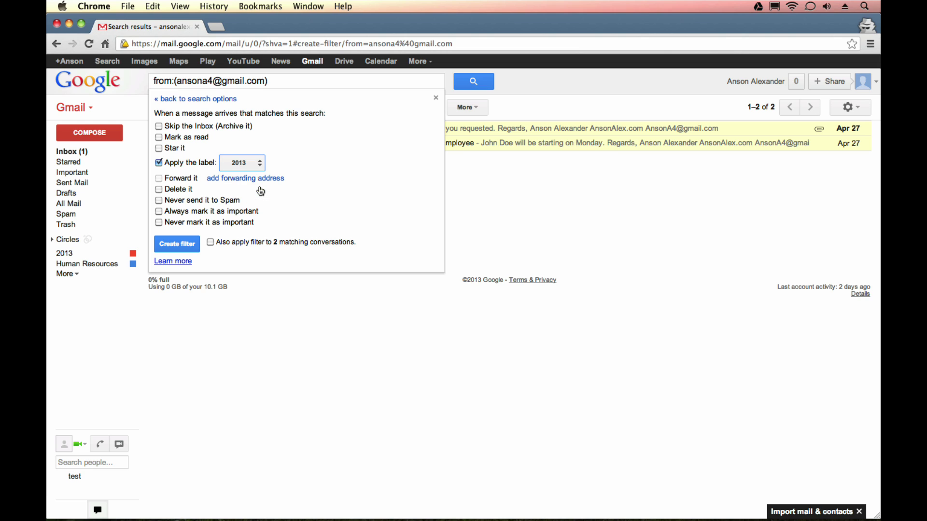
pyautogui.click(246, 164)
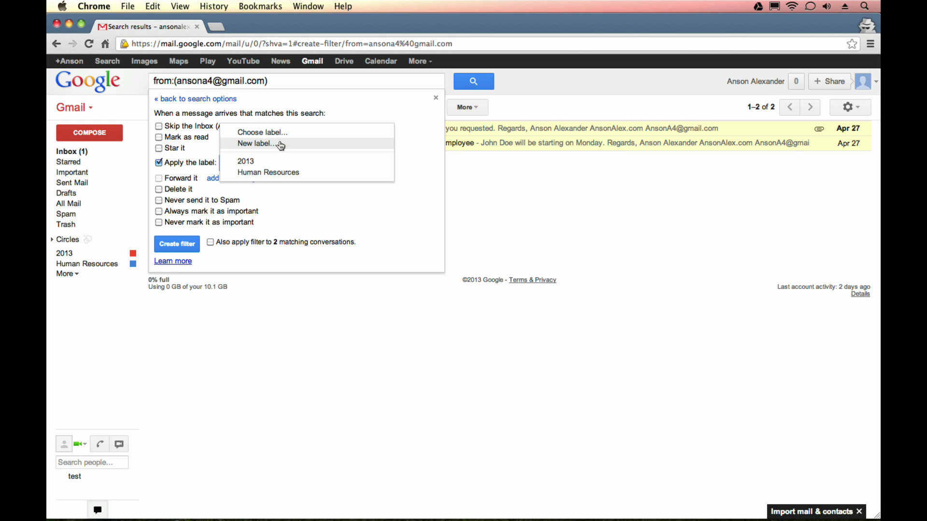
pyautogui.click(315, 201)
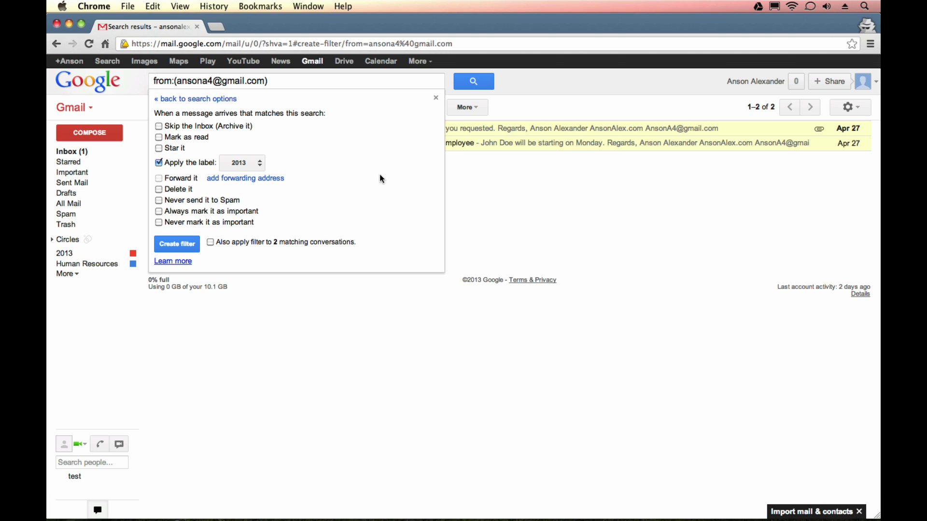
pyautogui.click(211, 242)
pyautogui.click(177, 246)
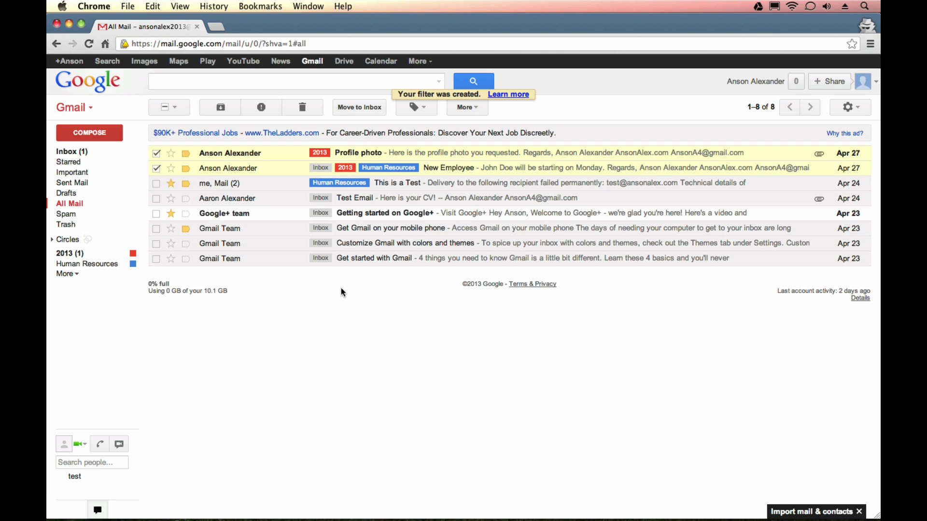
# Step: Deselect the two newest messages in All Mail
pyautogui.moveTo(239, 169)
pyautogui.click(265, 79)
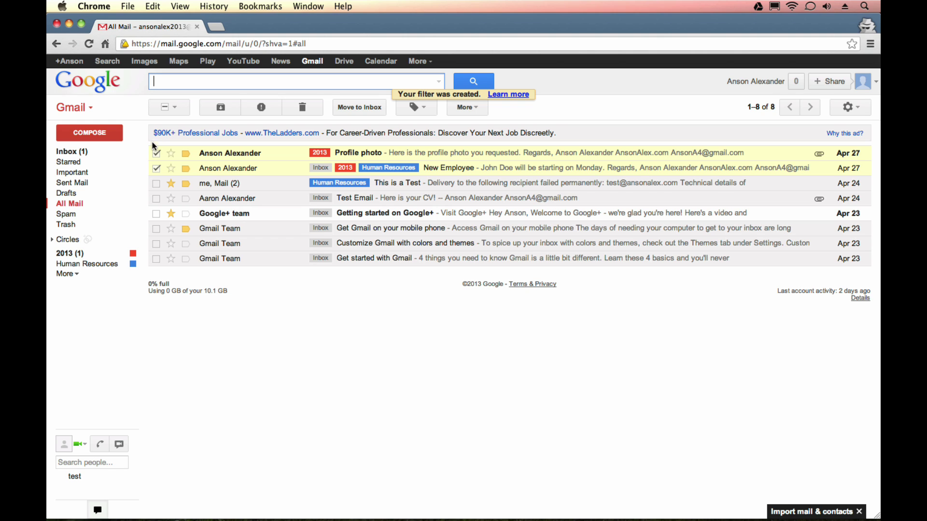
pyautogui.click(156, 154)
pyautogui.click(156, 169)
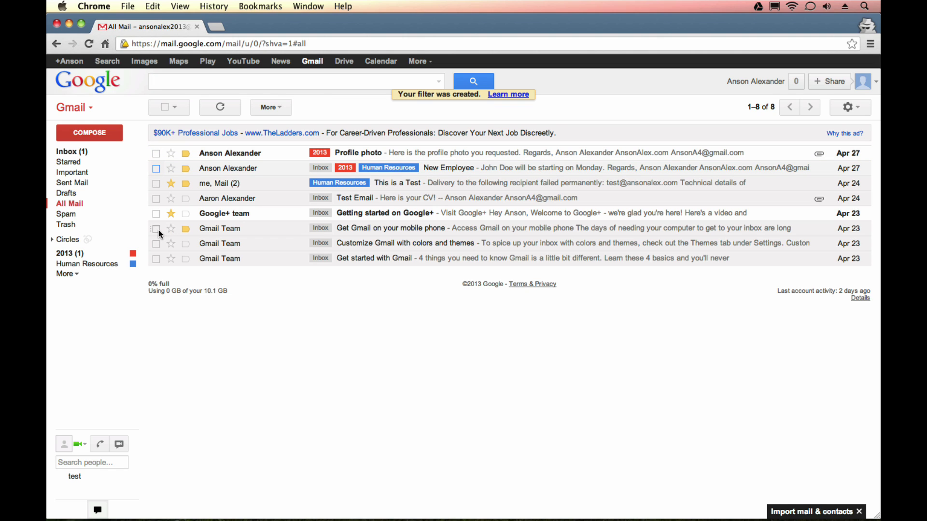
# Step: Select the three Gmail Team messages, start a filter for messages like these, and dismiss the filter form
pyautogui.click(156, 229)
pyautogui.click(155, 243)
pyautogui.click(156, 259)
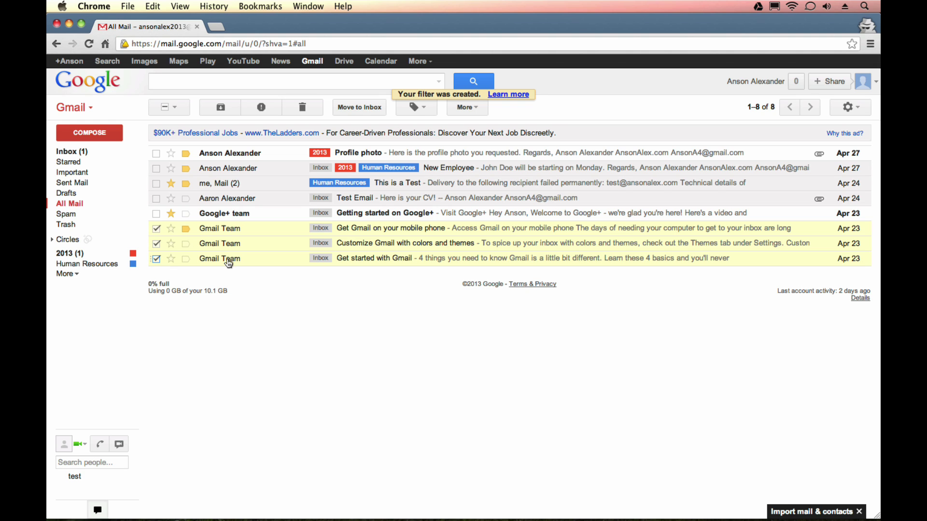
pyautogui.click(465, 109)
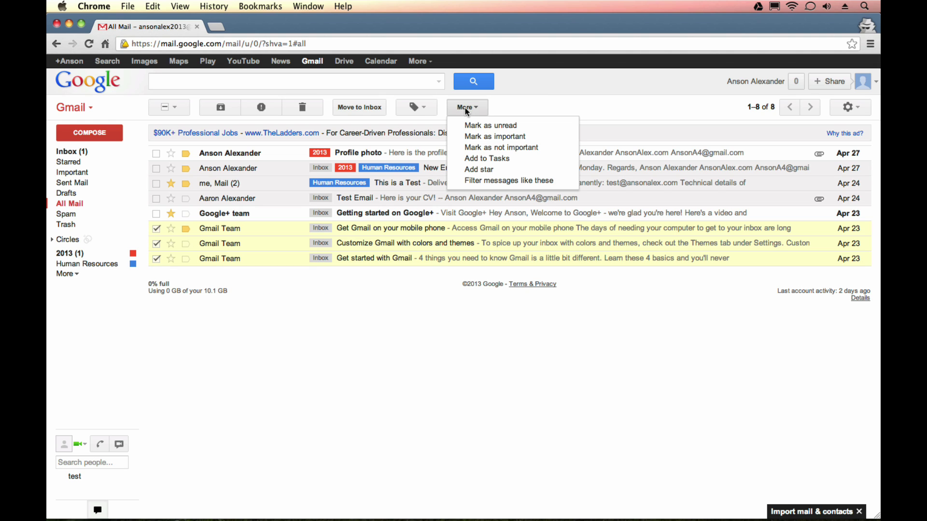
pyautogui.click(491, 182)
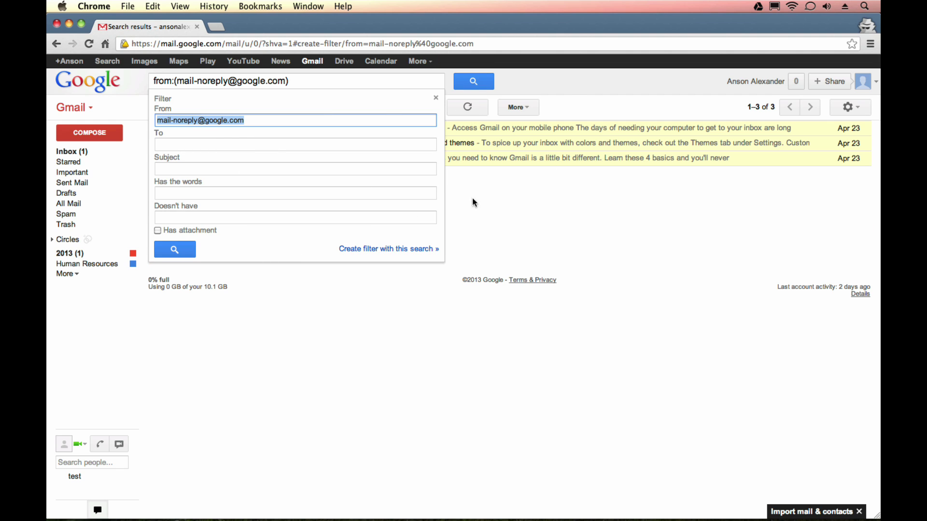
pyautogui.click(500, 211)
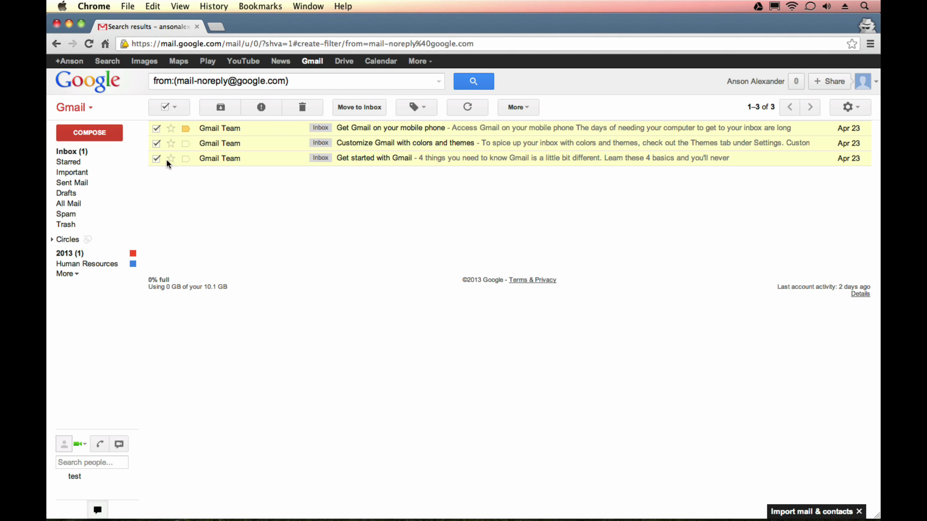
# Step: Try setting up the Gmail Team sender filter with the Delete it action, without creating it
pyautogui.click(165, 107)
pyautogui.click(165, 107)
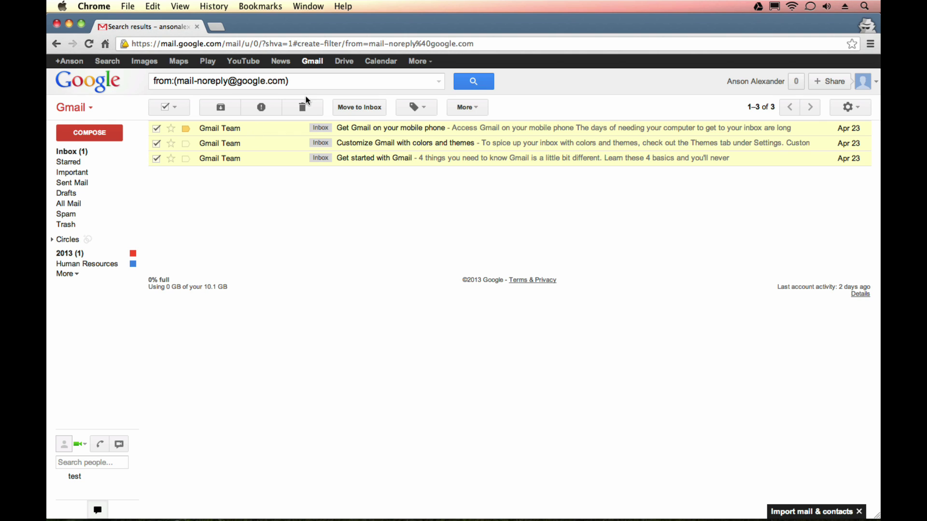
pyautogui.click(439, 82)
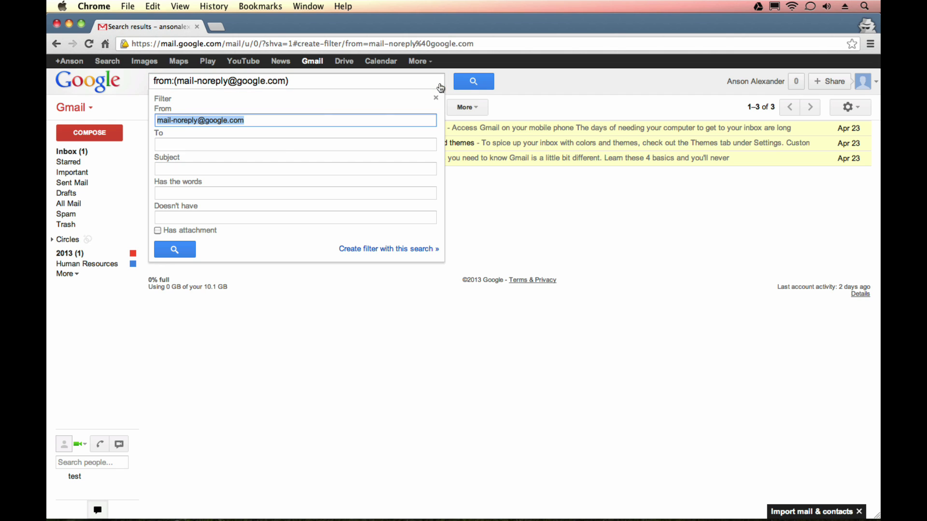
pyautogui.doubleClick(198, 121)
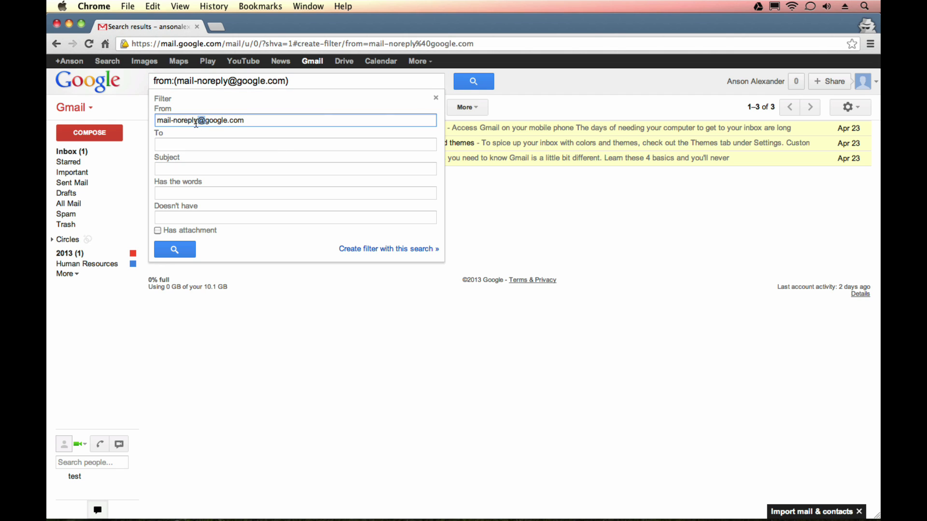
pyautogui.click(368, 250)
pyautogui.click(159, 190)
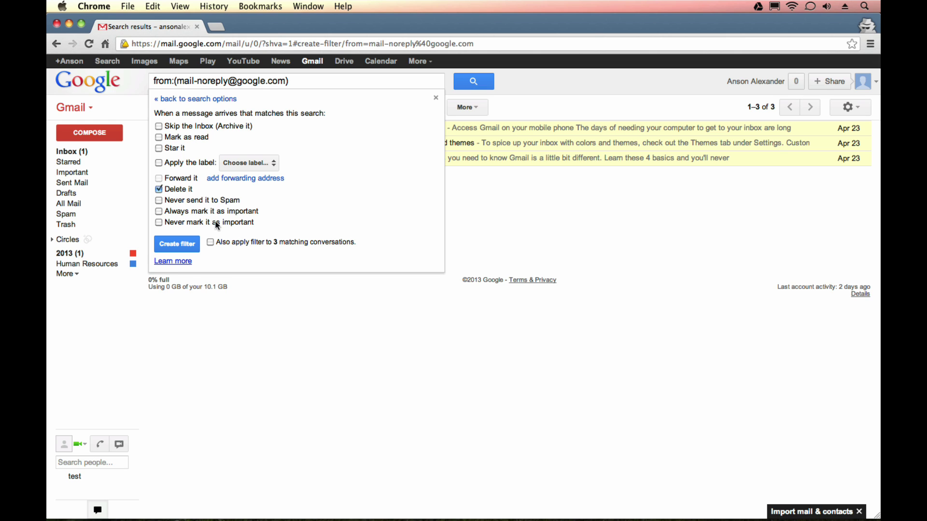
pyautogui.click(488, 214)
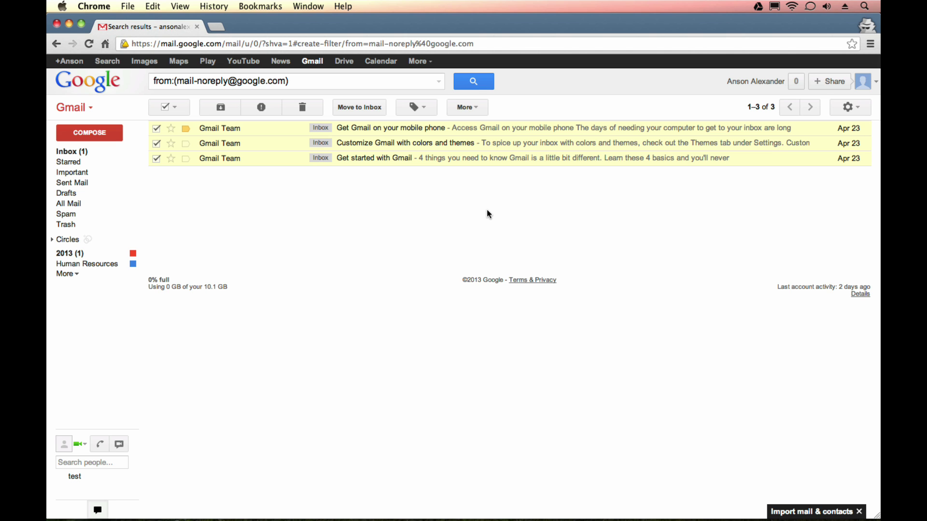
# Step: From All Mail, add the two newest messages to the Gmail Team selection and try a filter covering both senders
pyautogui.click(84, 205)
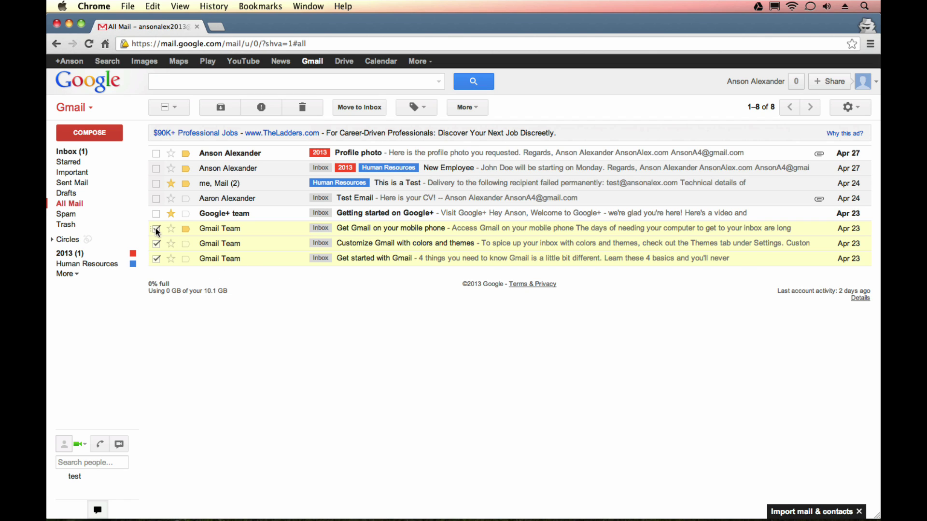
pyautogui.click(156, 154)
pyautogui.click(156, 168)
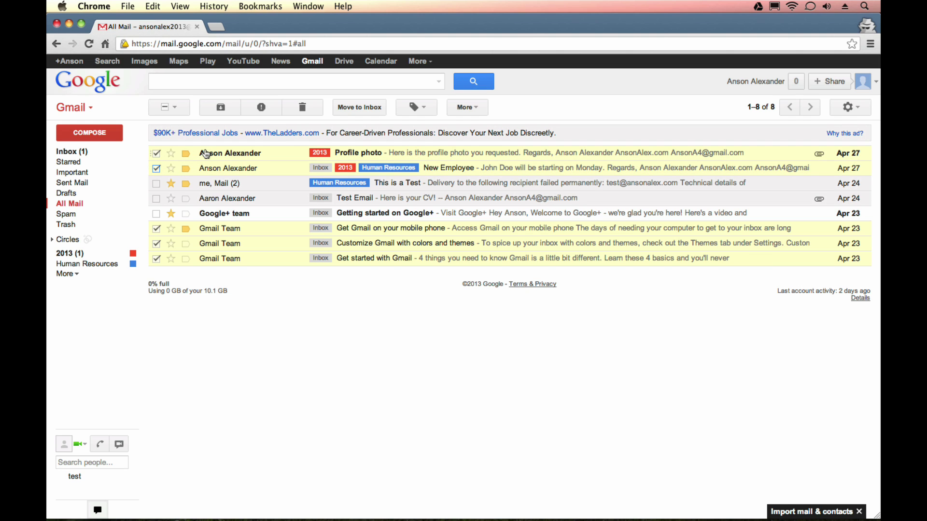
pyautogui.click(468, 112)
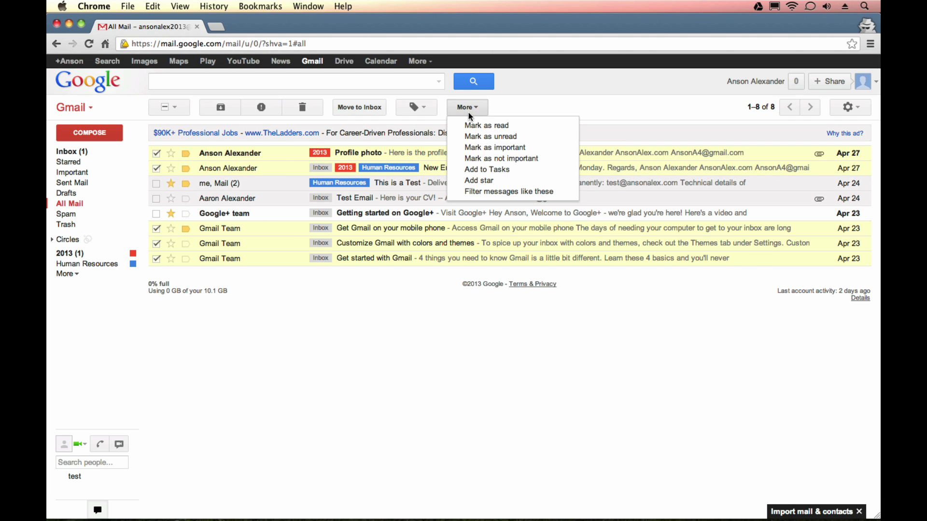
pyautogui.click(478, 192)
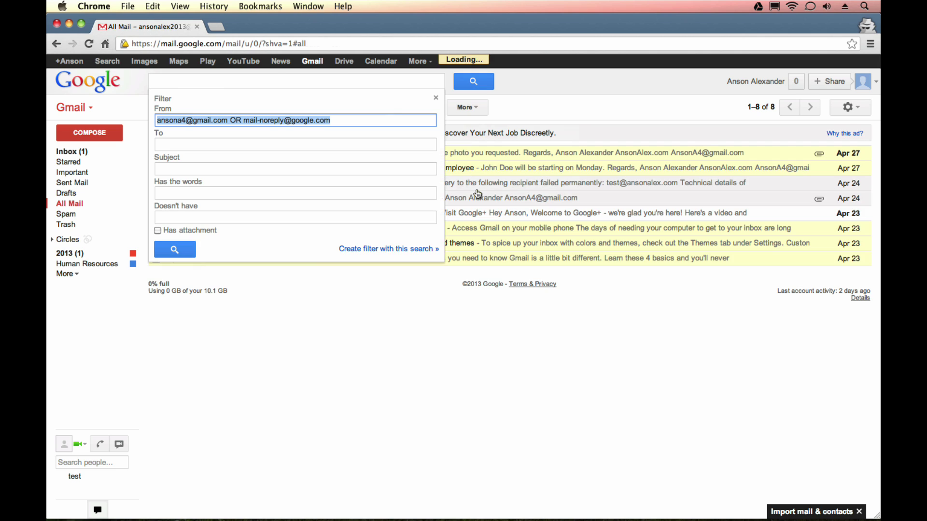
pyautogui.click(203, 124)
pyautogui.moveTo(158, 124); pyautogui.dragTo(333, 124)
pyautogui.click(240, 122)
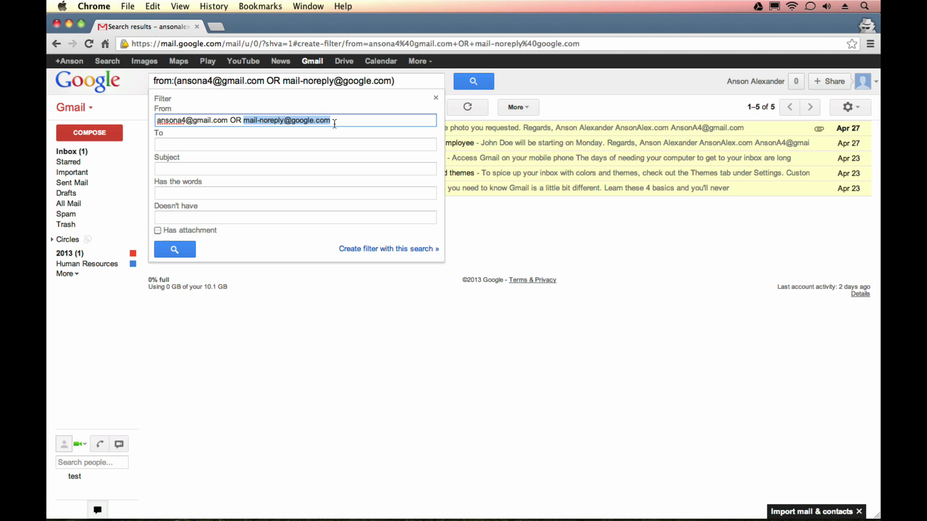
pyautogui.click(470, 230)
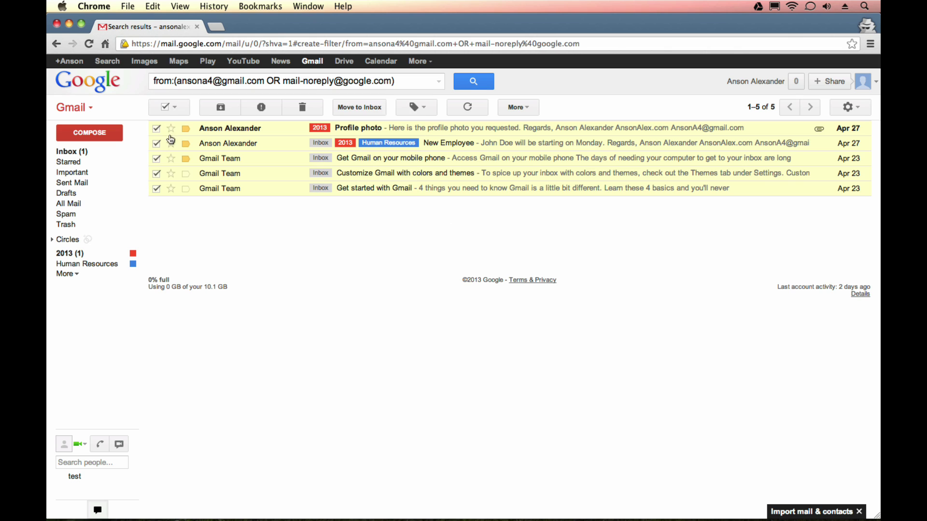
# Step: Return to the inbox and deselect all messages
pyautogui.click(166, 106)
pyautogui.click(167, 105)
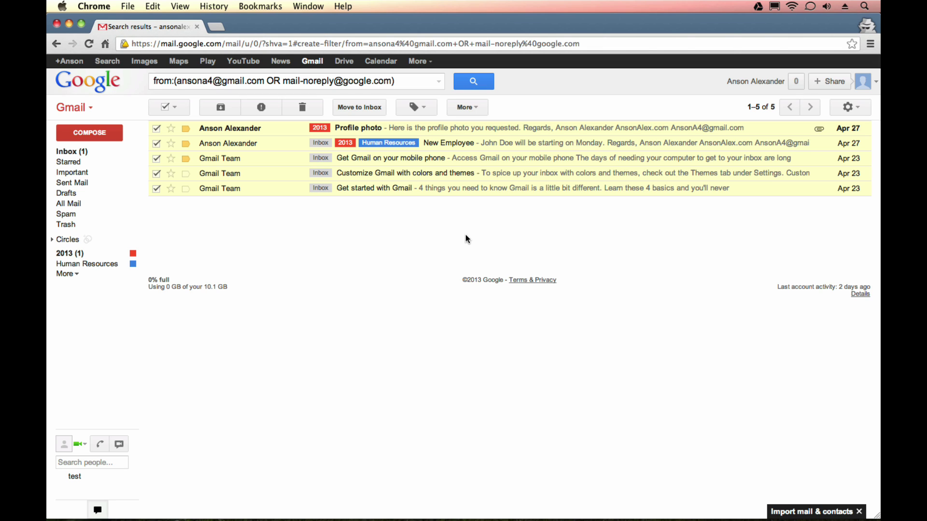
pyautogui.click(71, 152)
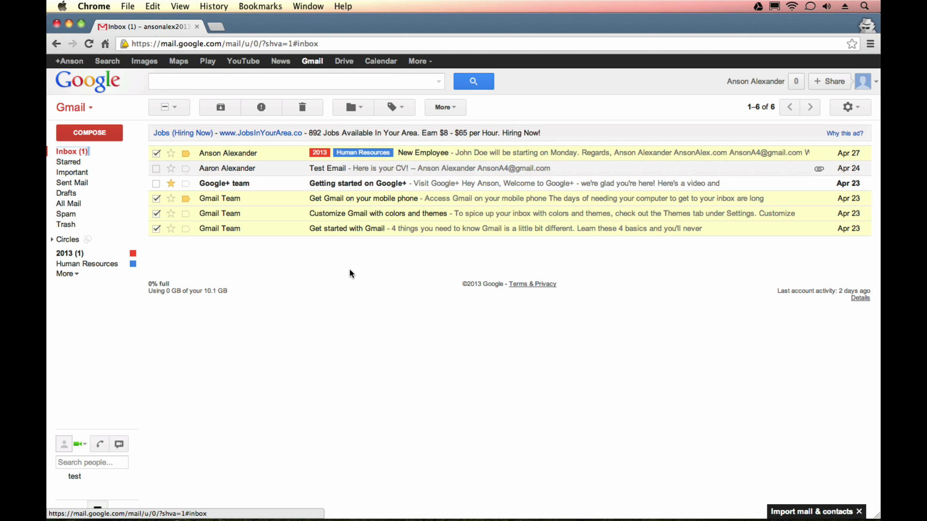
pyautogui.click(165, 109)
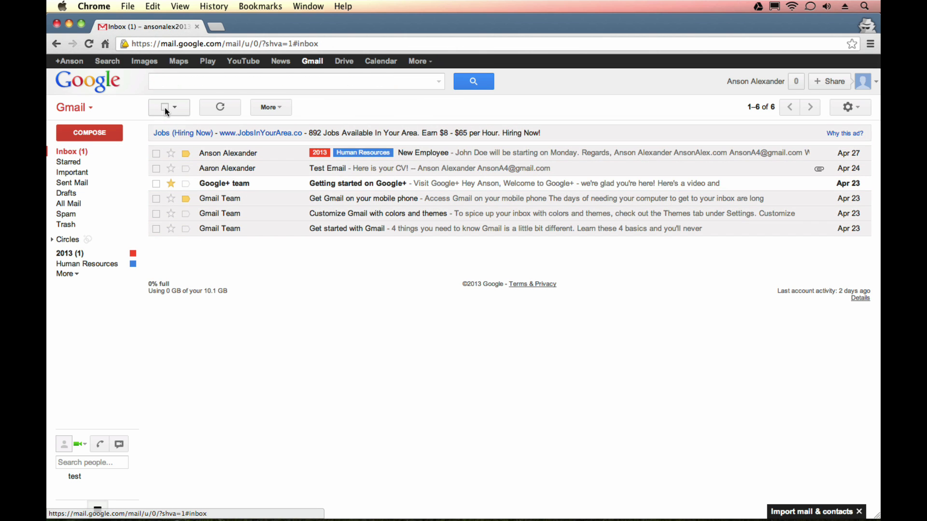